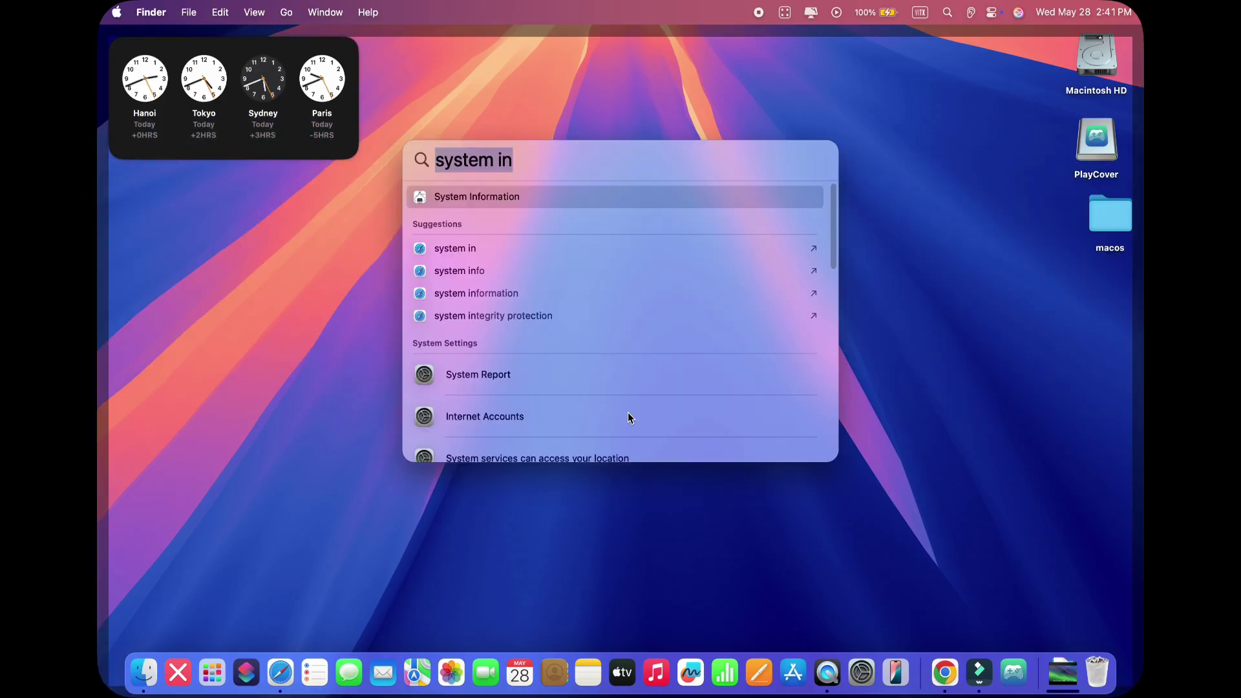
- Launch System Information from Spotlight and view the Software overview showing SIP Enabled
key("BackSpace")
key("BackSpace")
key("Return")
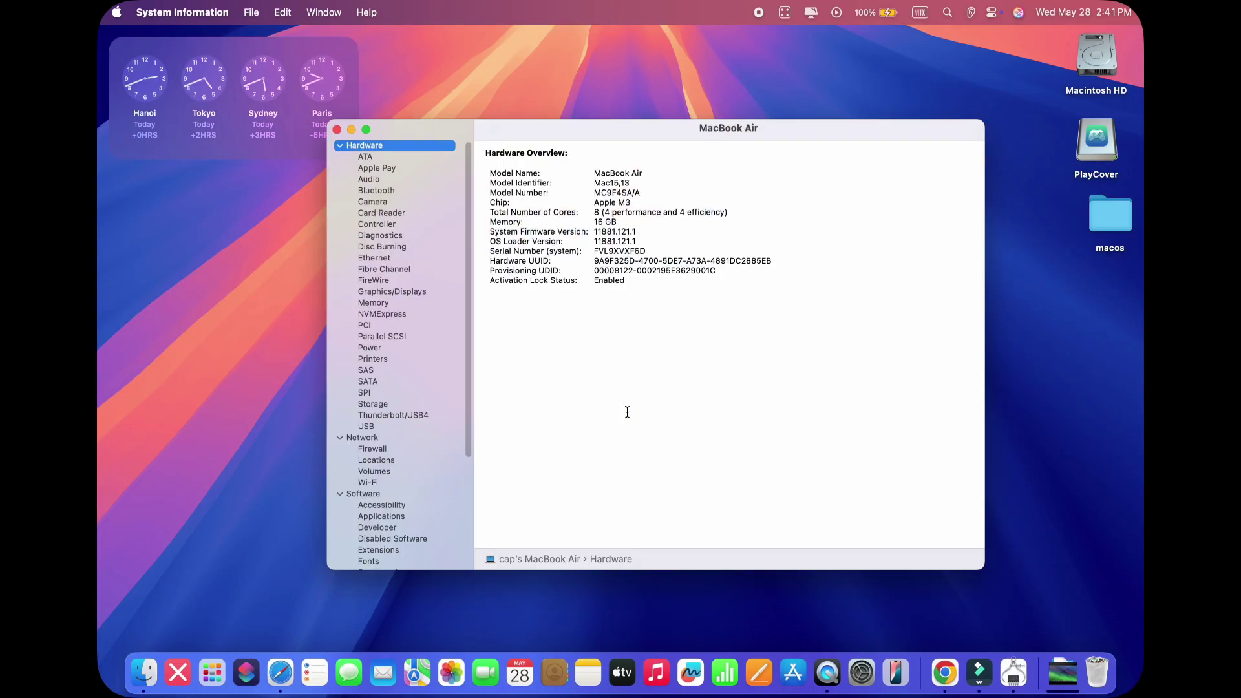
left_click(390, 495)
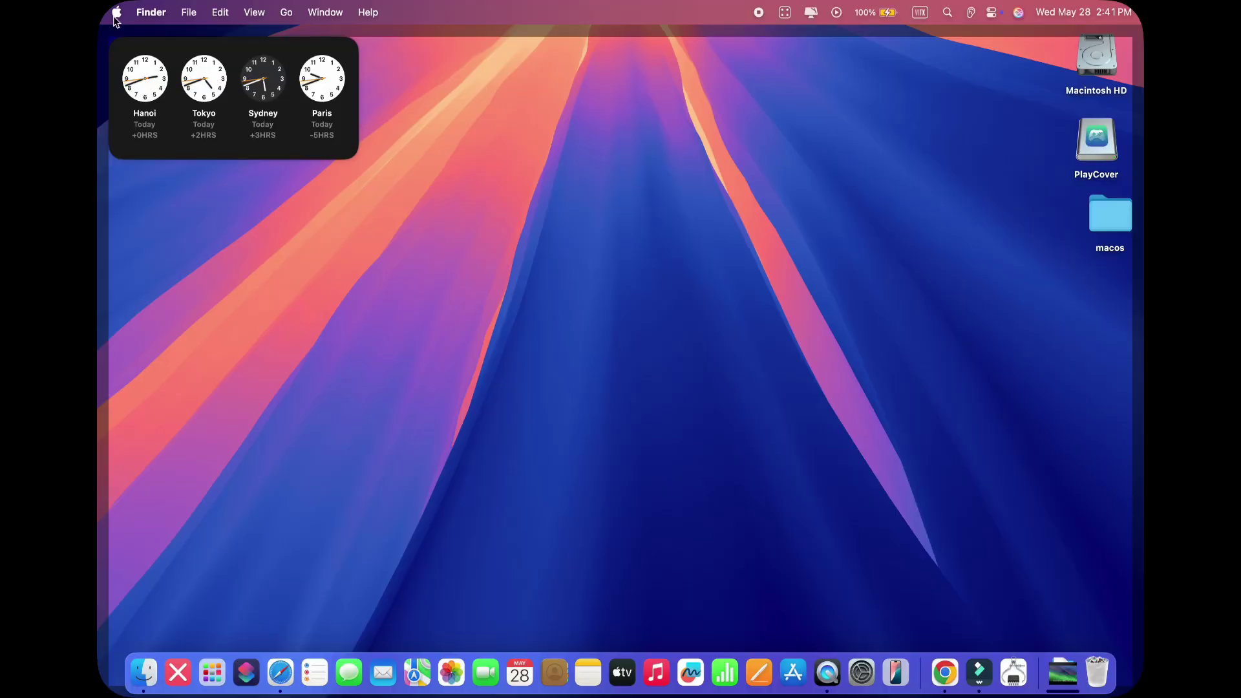
- Shut down the Mac from the Apple menu and confirm, ready to reach startup options
left_click(116, 13)
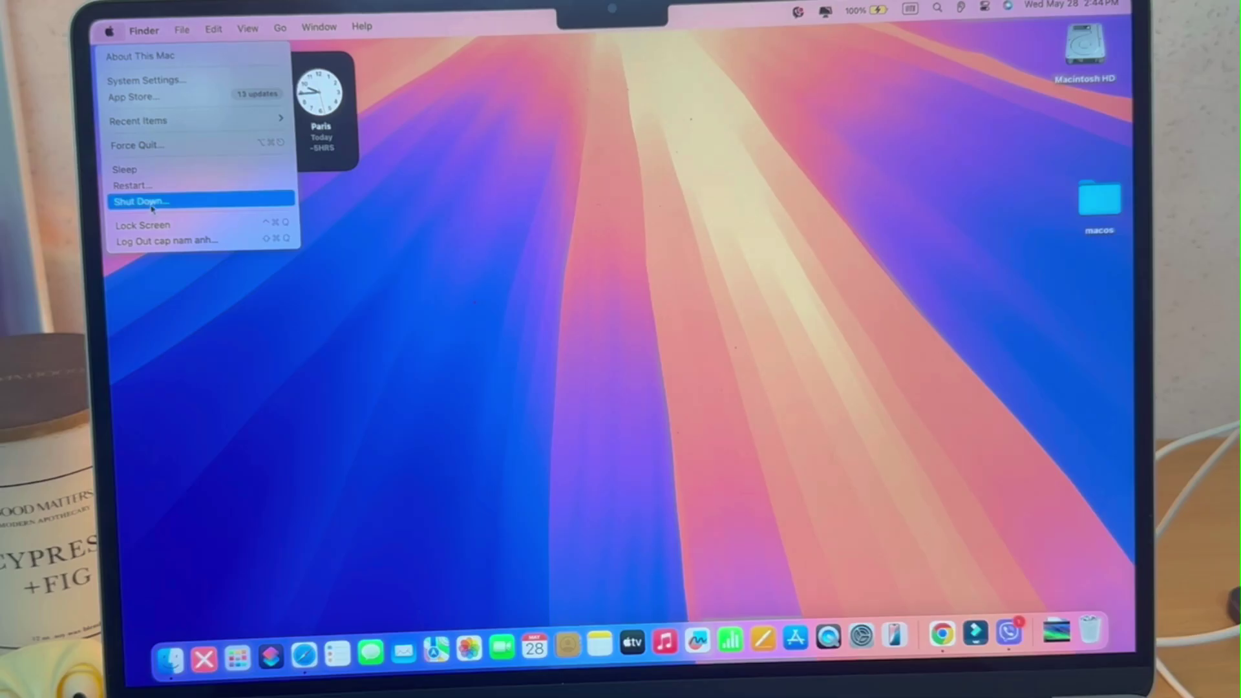
left_click(176, 187)
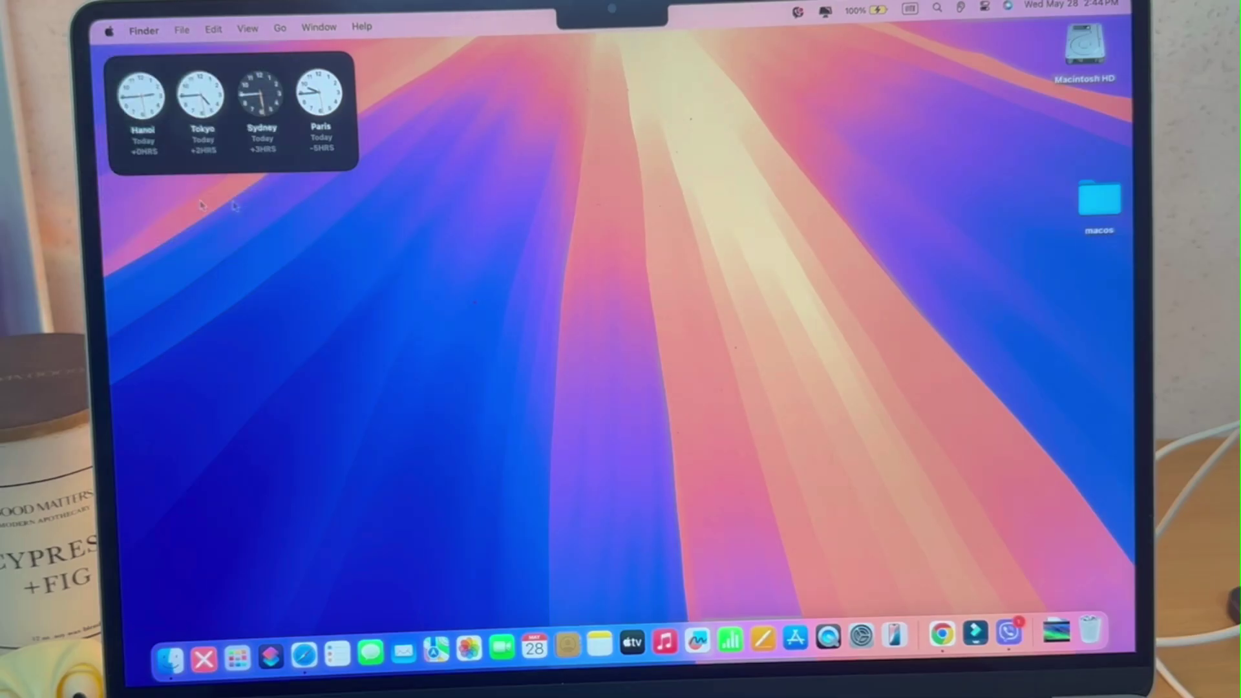
left_click(724, 256)
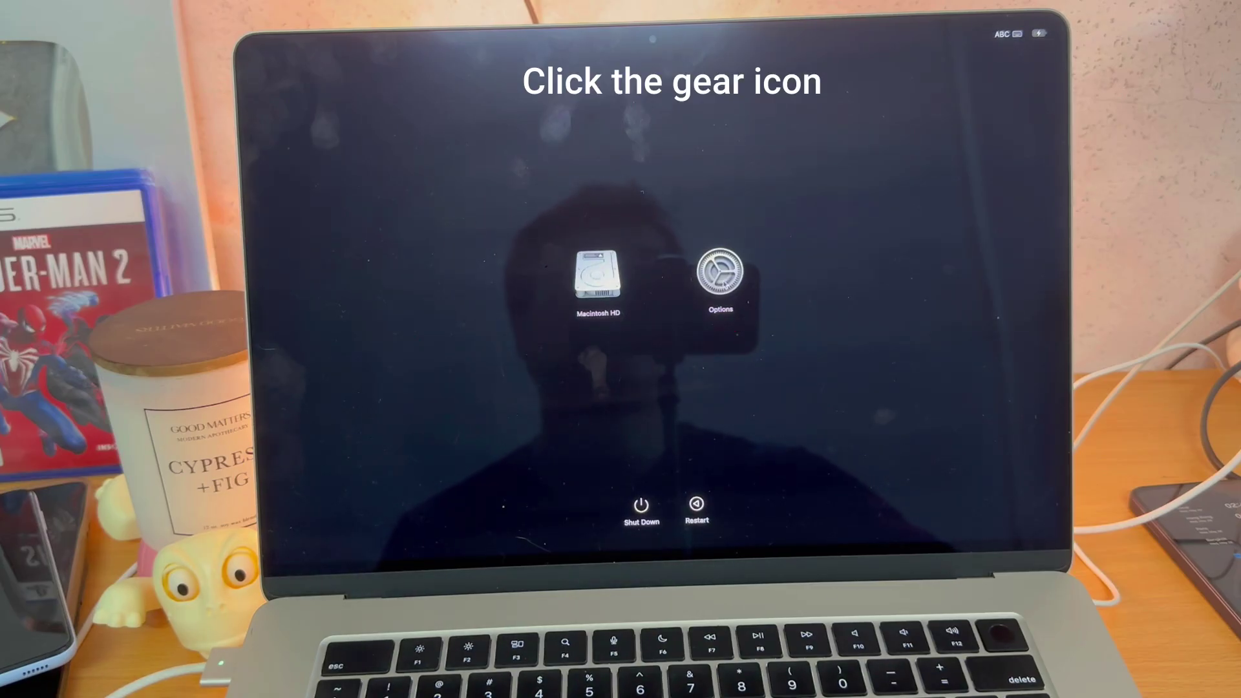
- Choose Options at the startup screen and continue into macOS Recovery
left_click(726, 289)
key("Return")
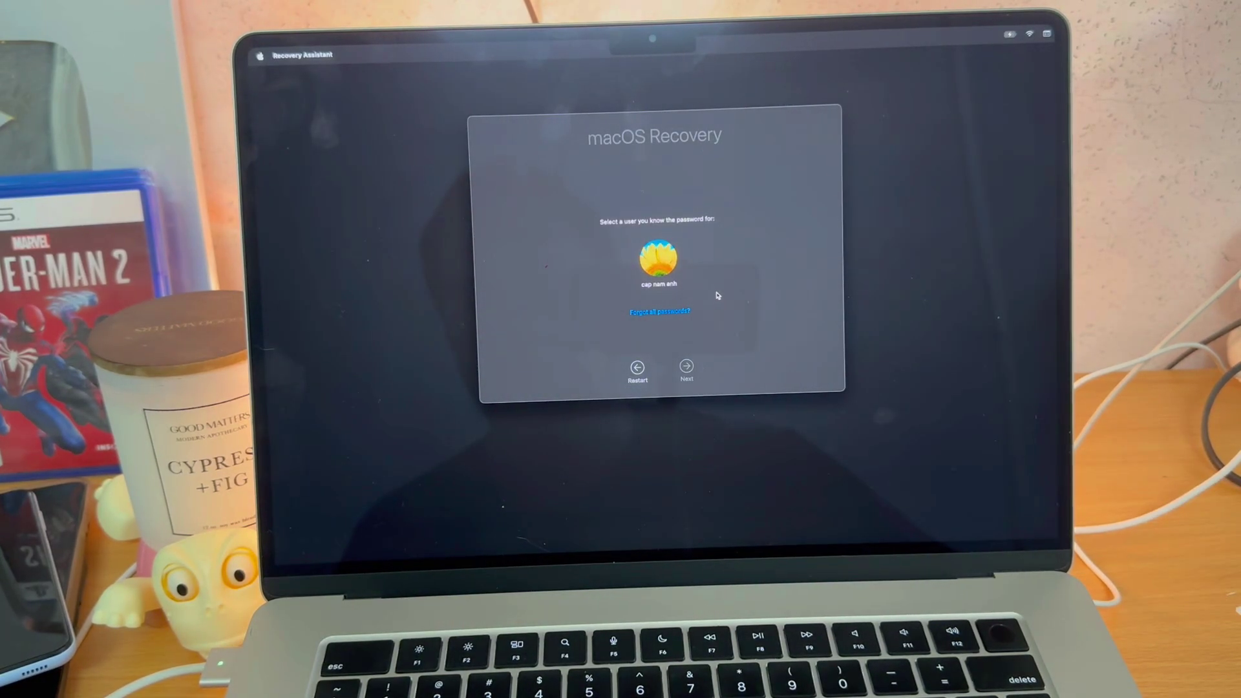
- Select the known user account, submit its password and enter the recovery options
left_click(663, 277)
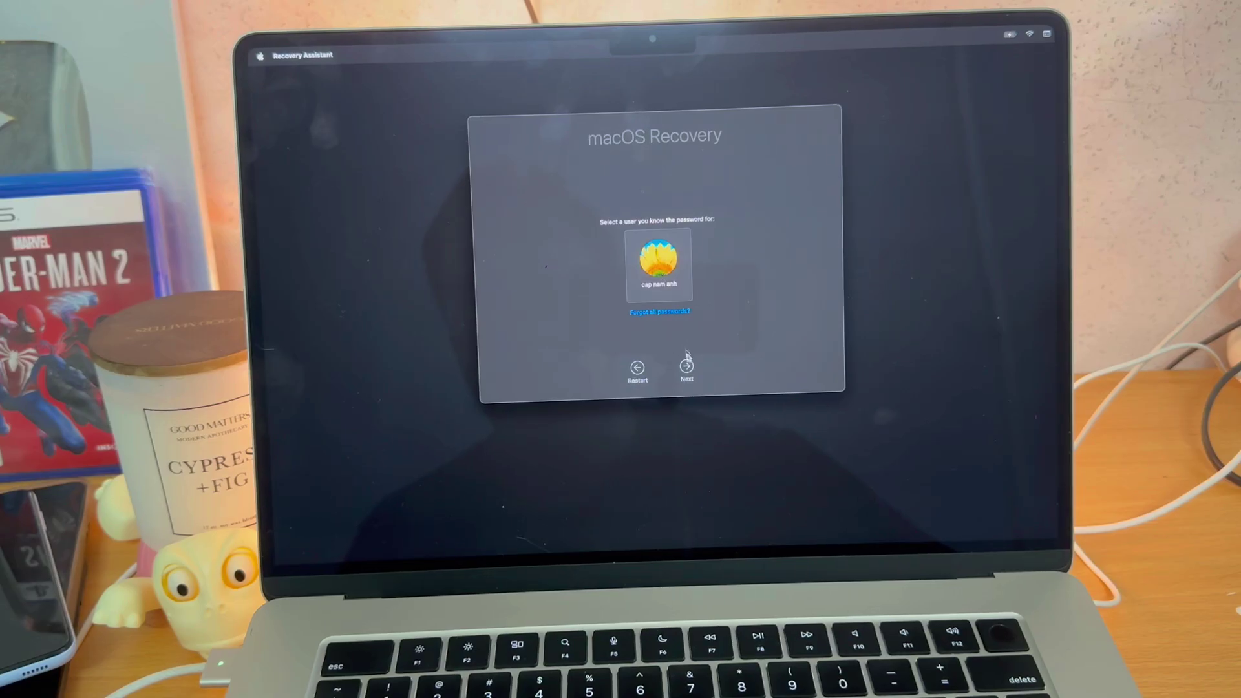
left_click(686, 366)
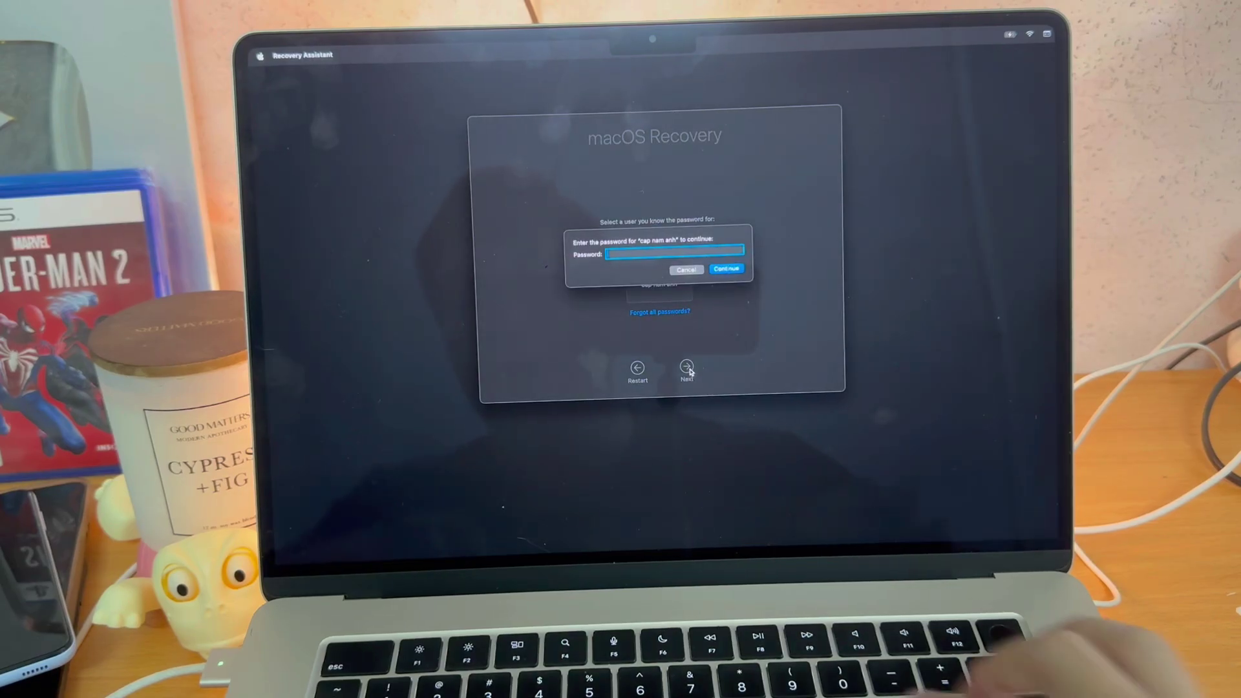
type("••••••")
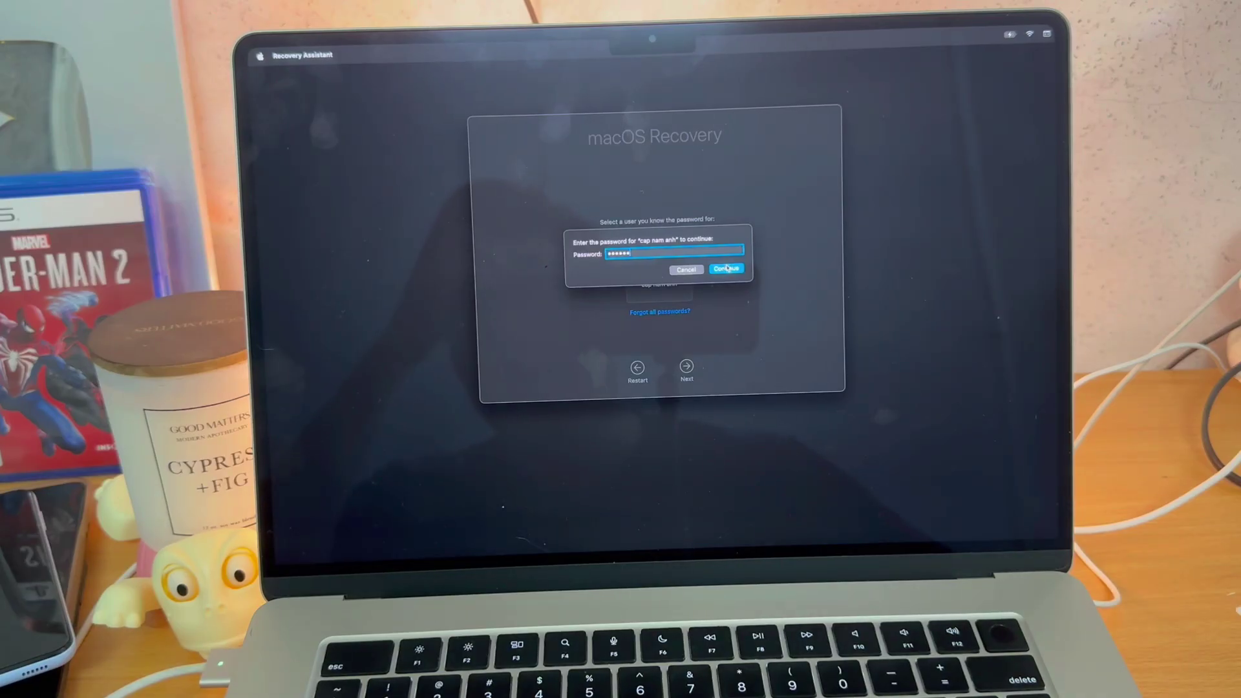
left_click(727, 269)
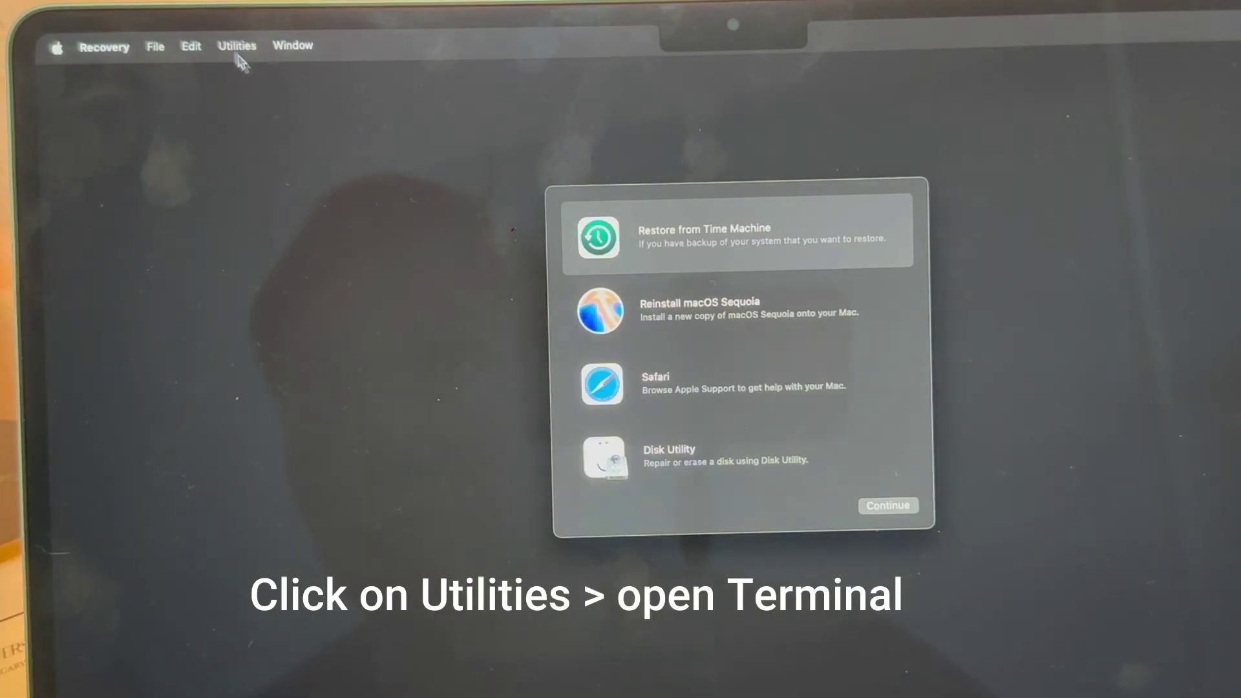
- Launch Terminal from Recovery's Utilities menu to run csrutil disable
left_click(192, 45)
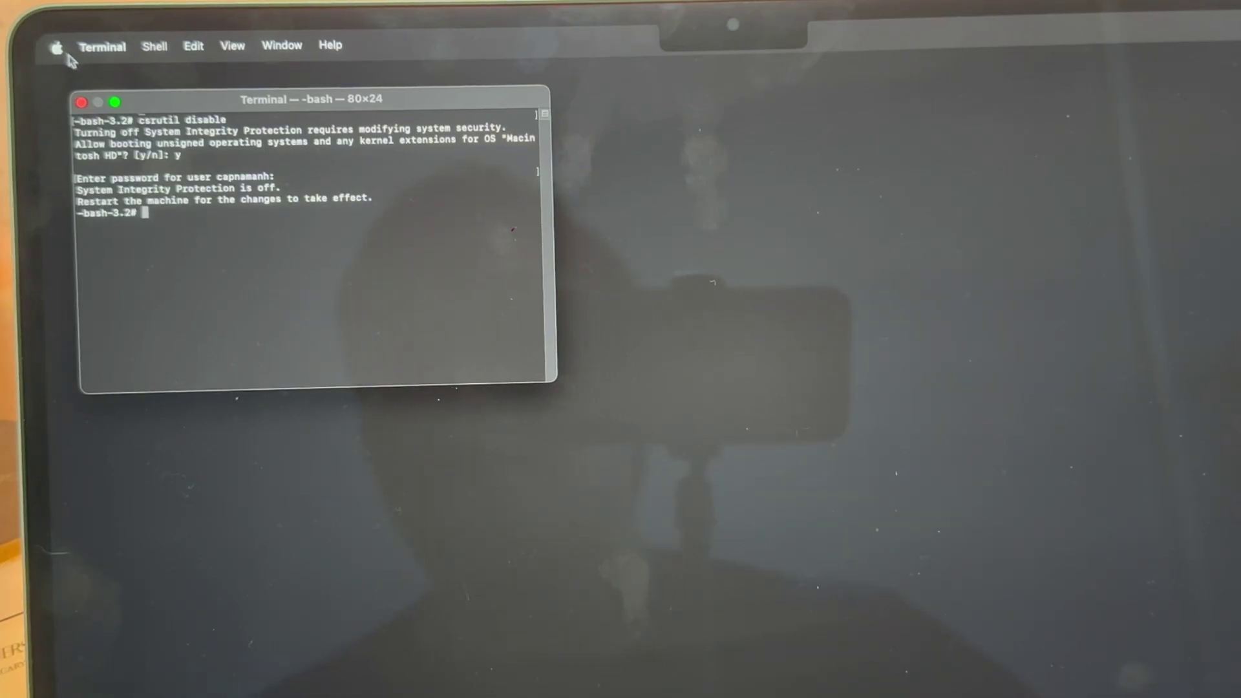
- Restart the Mac from the Apple menu and log in with the account password
left_click(60, 52)
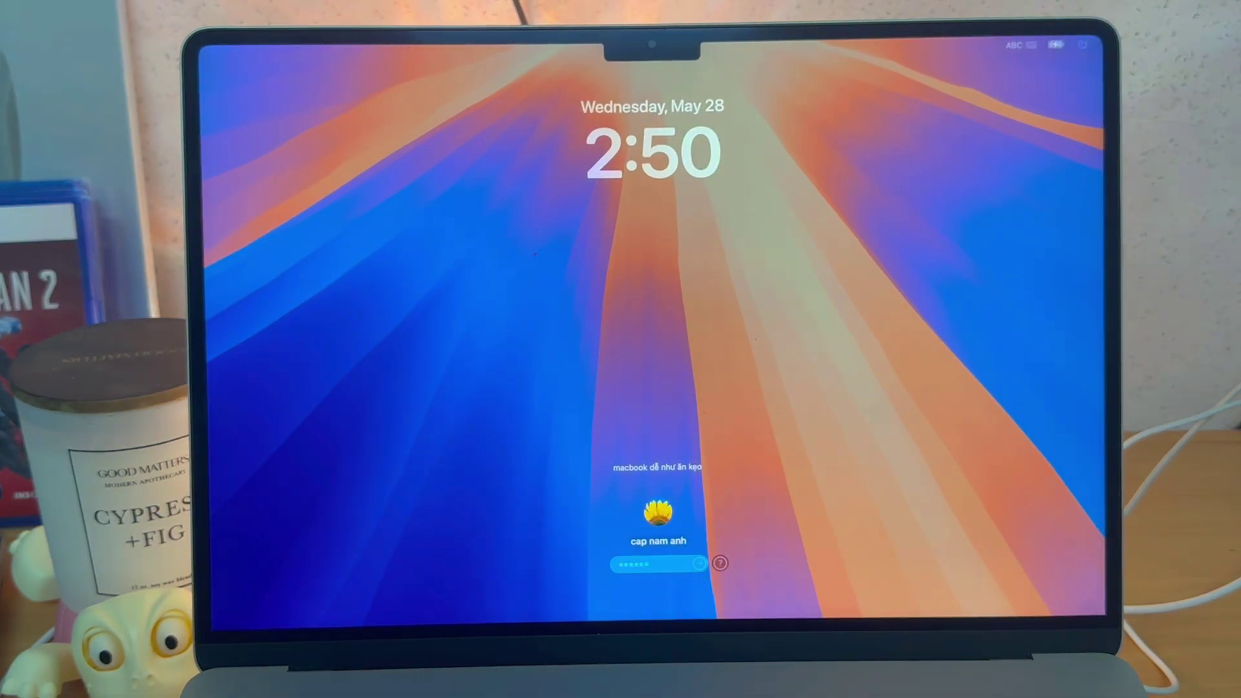
key("Return")
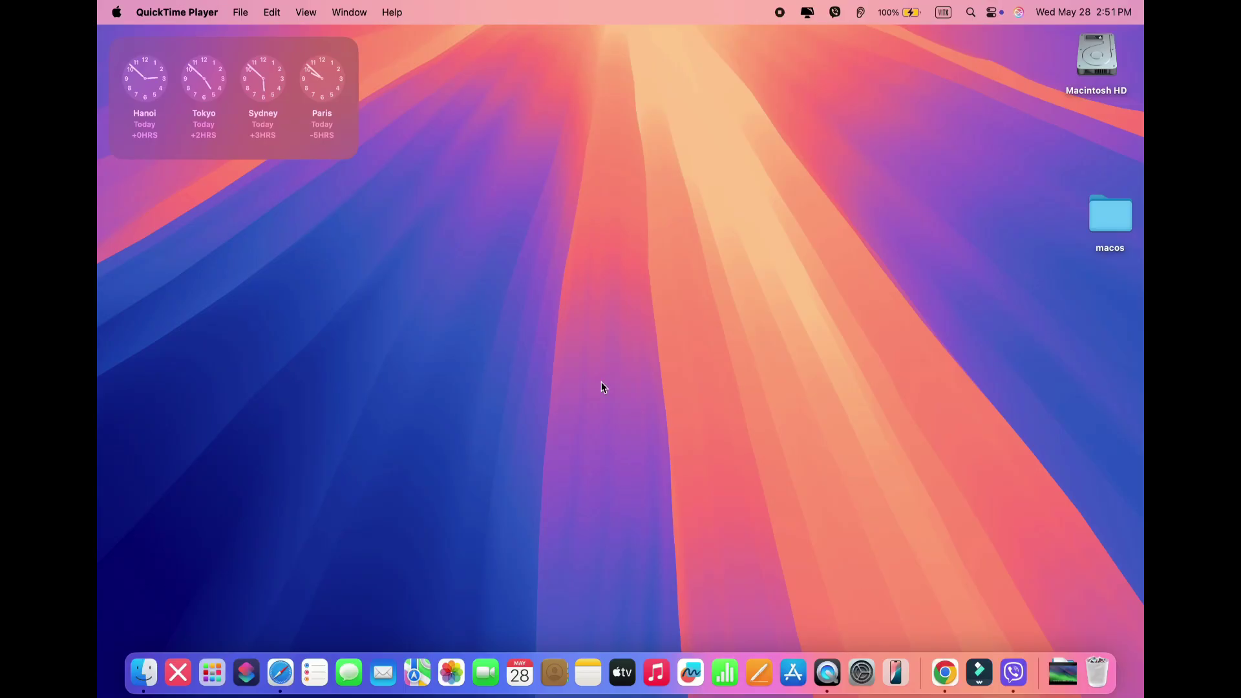
- Launch System Information via Spotlight ('sy') and view Software, confirming SIP reads Disabled
key("super+space")
type("sy")
key("Return")
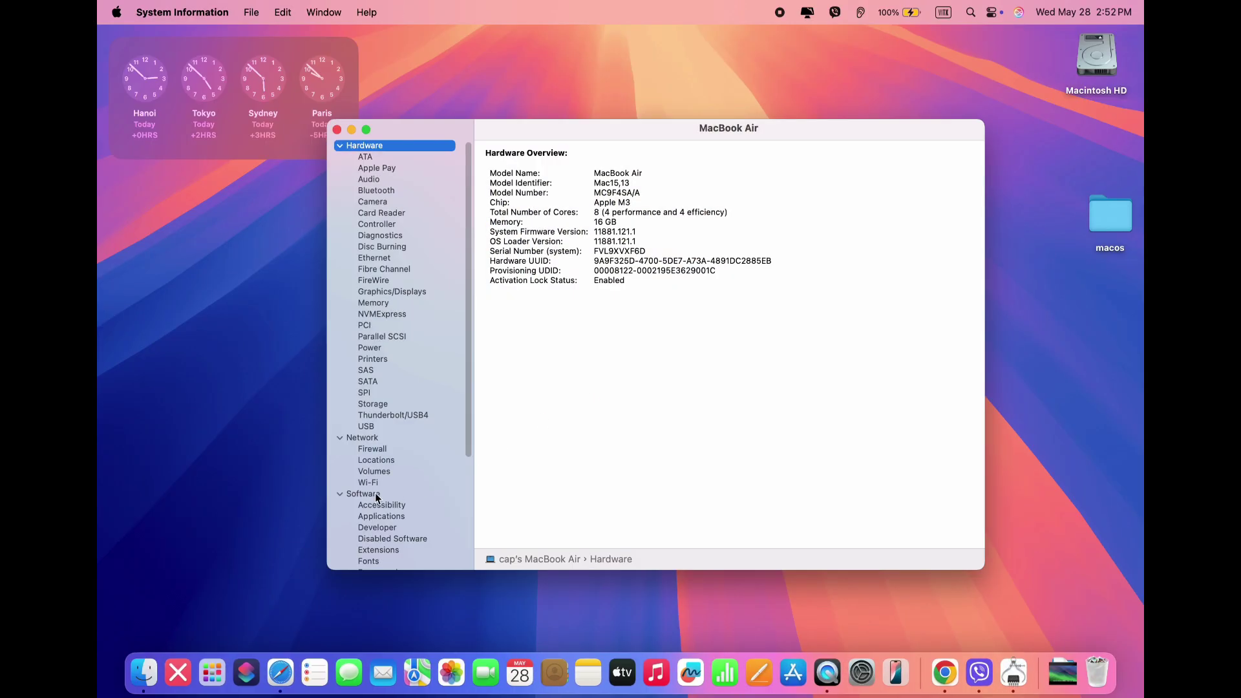
left_click(378, 496)
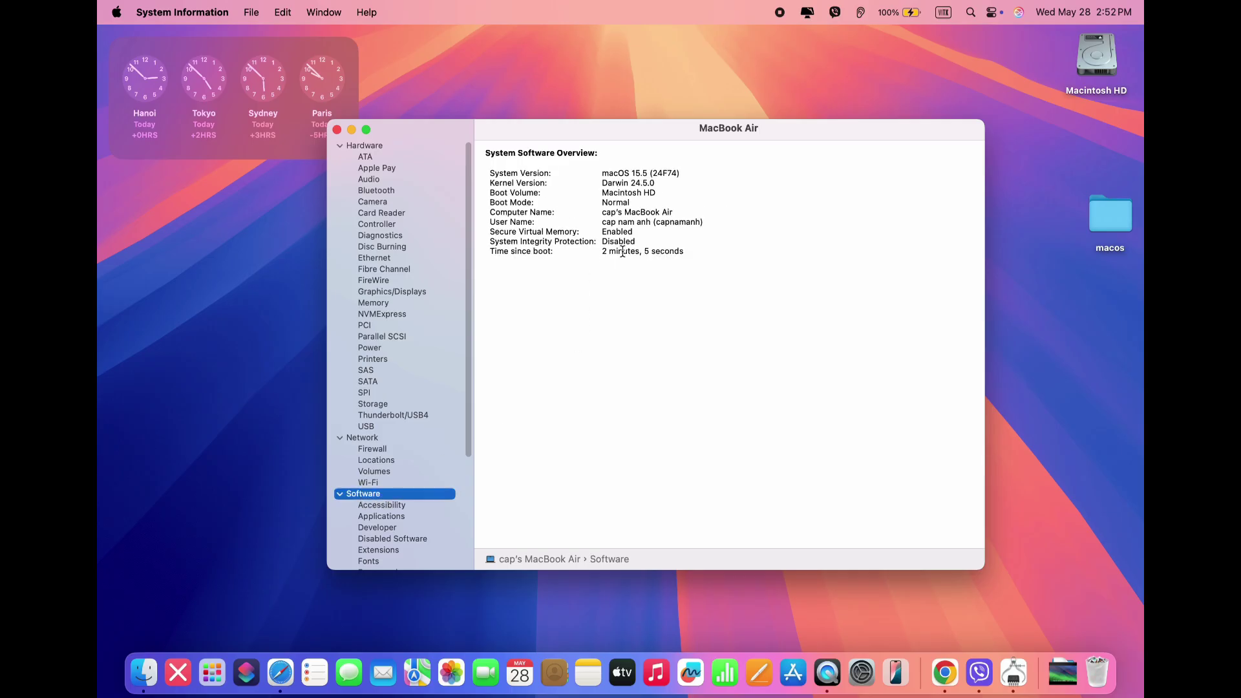